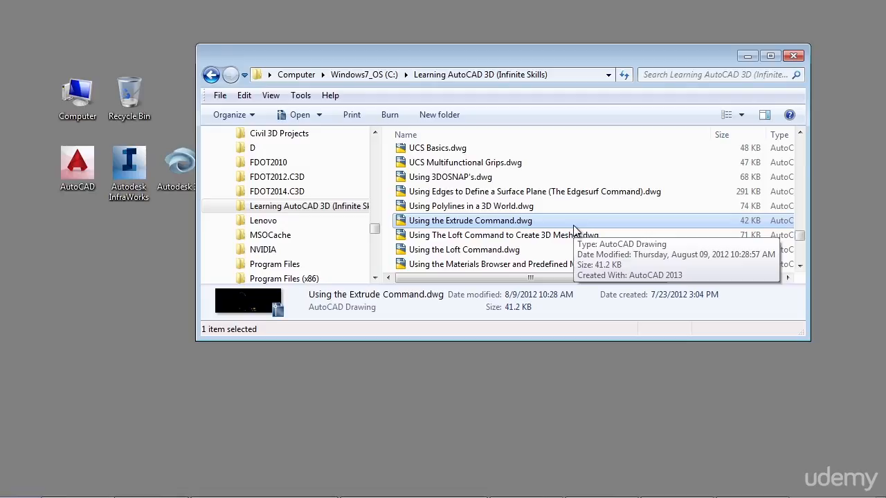
- Open Using the Extrude Command.dwg and accept 0 as the value of the DELOBJ system variable
double_click(572, 229)
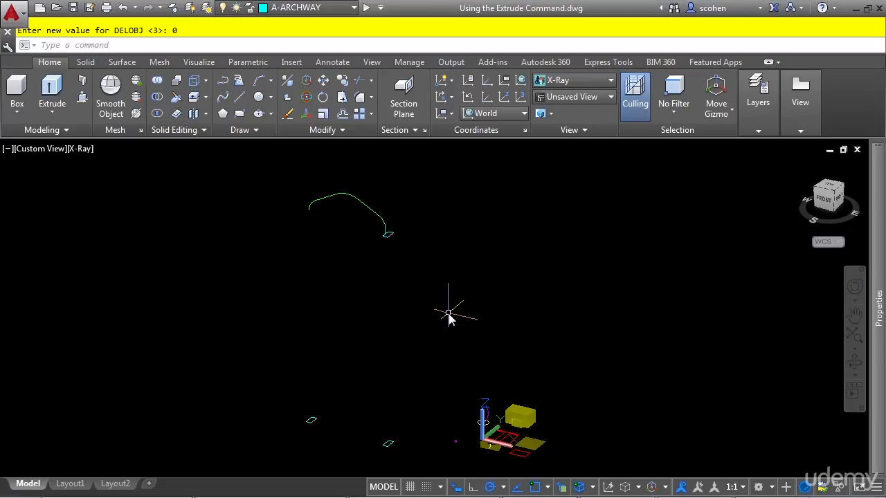
text(DELOBJ)
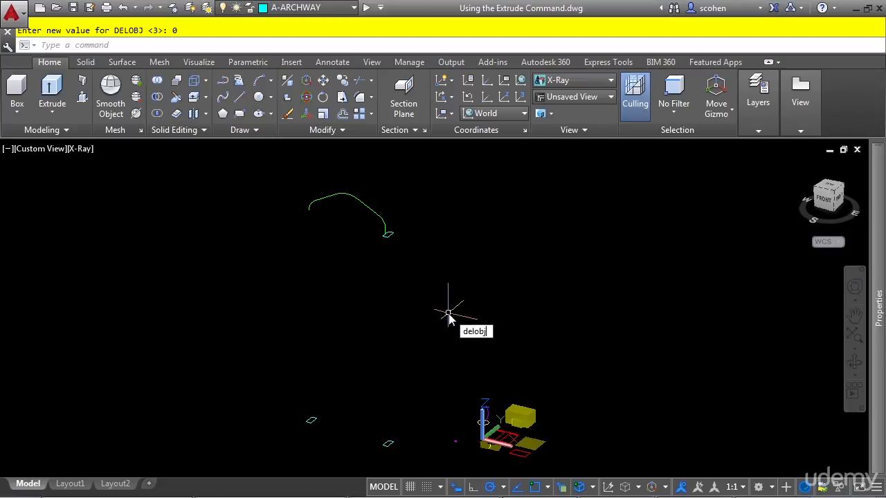
key(Return)
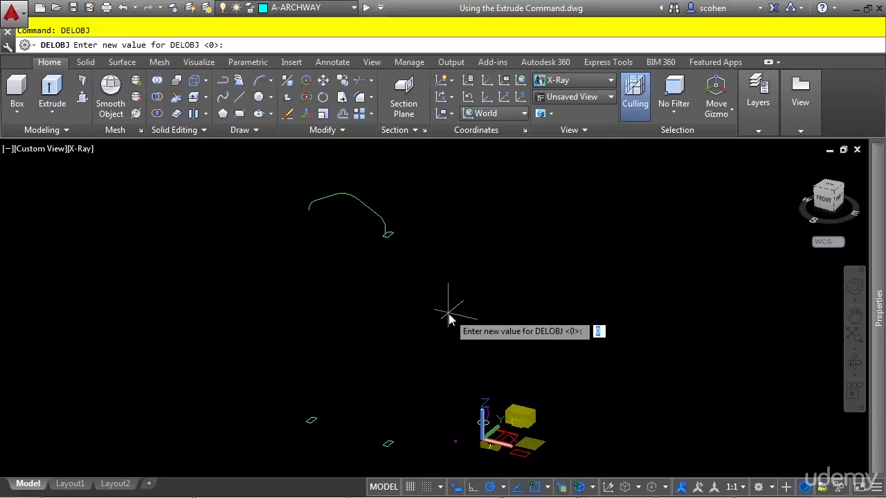
key(Return)
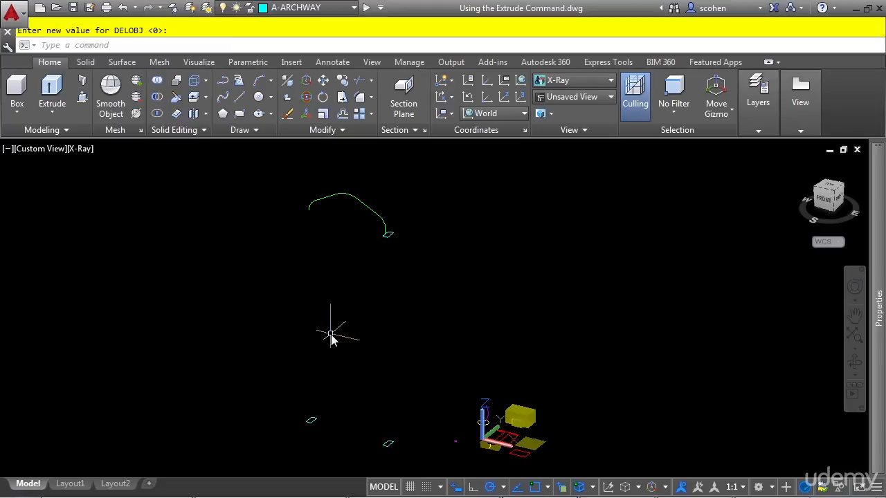
- Extrude the two cyan ground-level profiles into solid posts, taking the height from the end of the green arch path
click(51, 113)
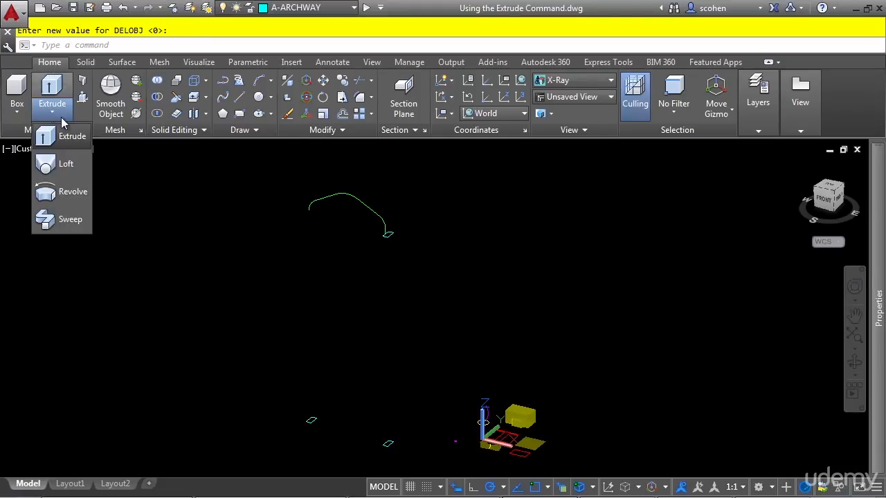
click(65, 145)
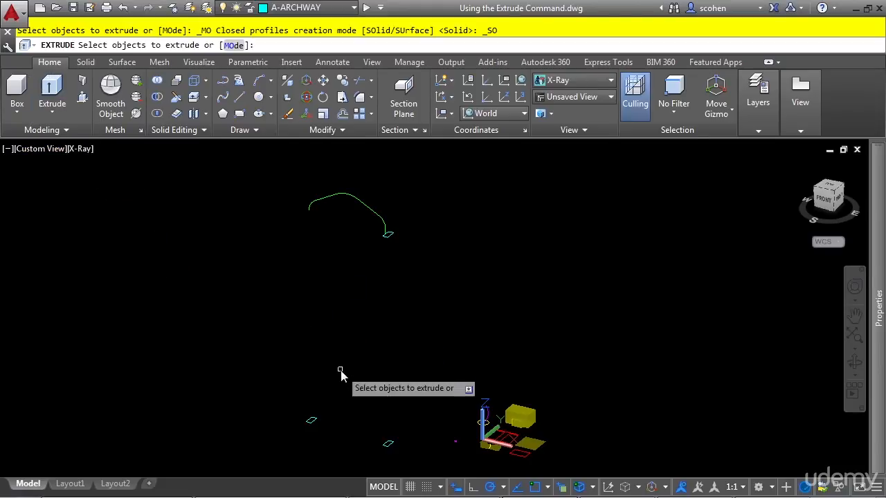
middle_drag(362, 397, 355, 351)
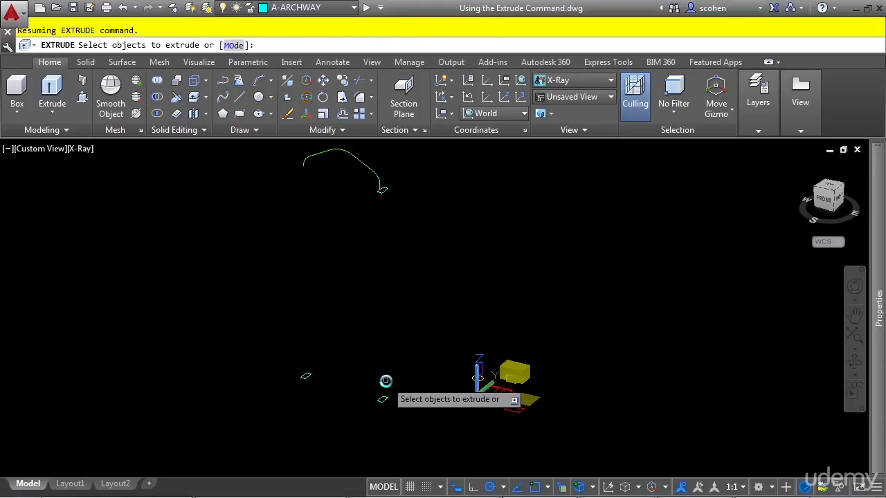
click(326, 347)
click(278, 393)
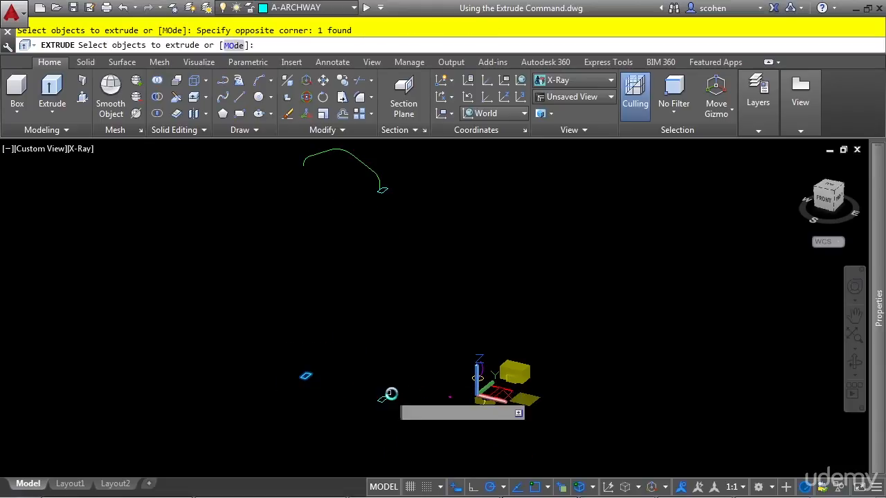
click(382, 400)
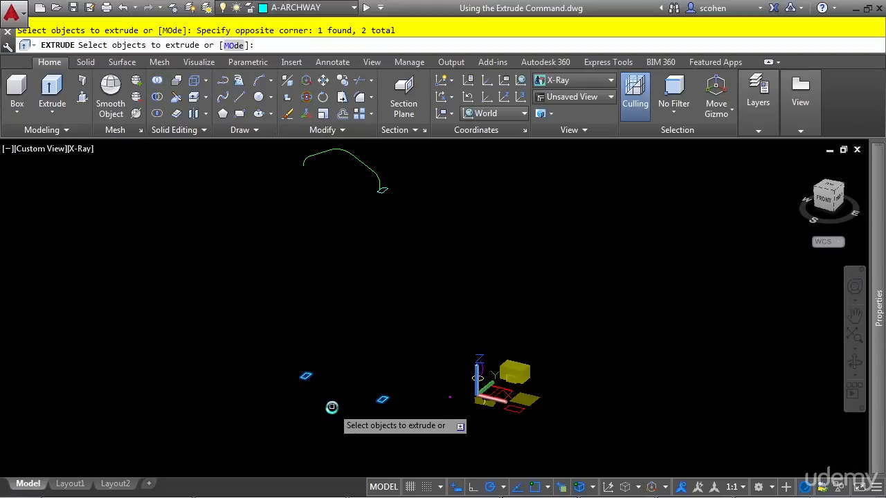
scroll(328, 405, up, 10)
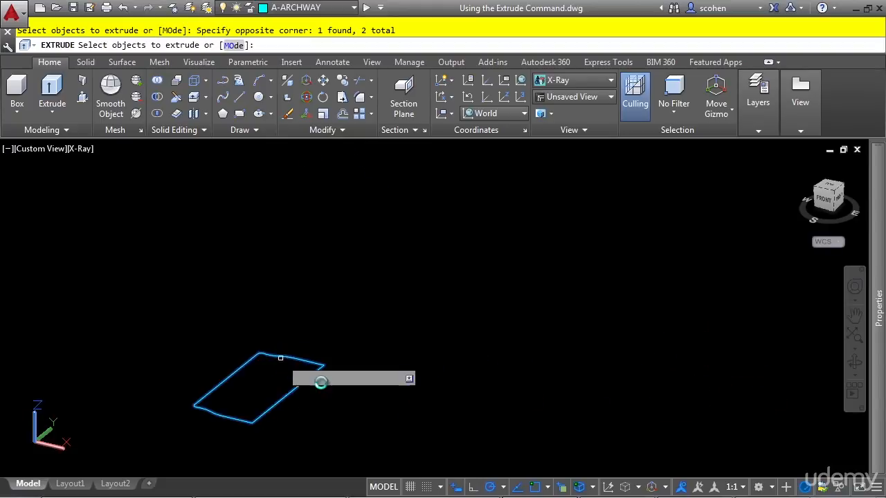
middle_drag(325, 419, 359, 380)
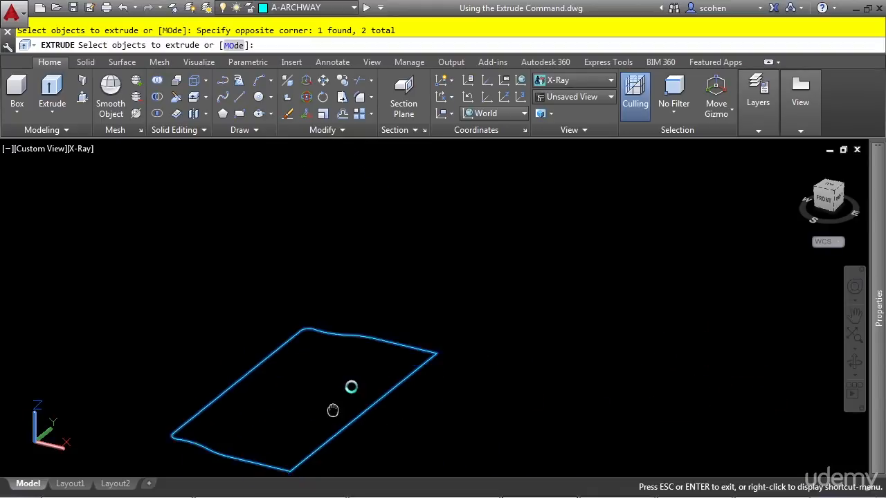
scroll(359, 379, down, 5)
right_click(424, 336)
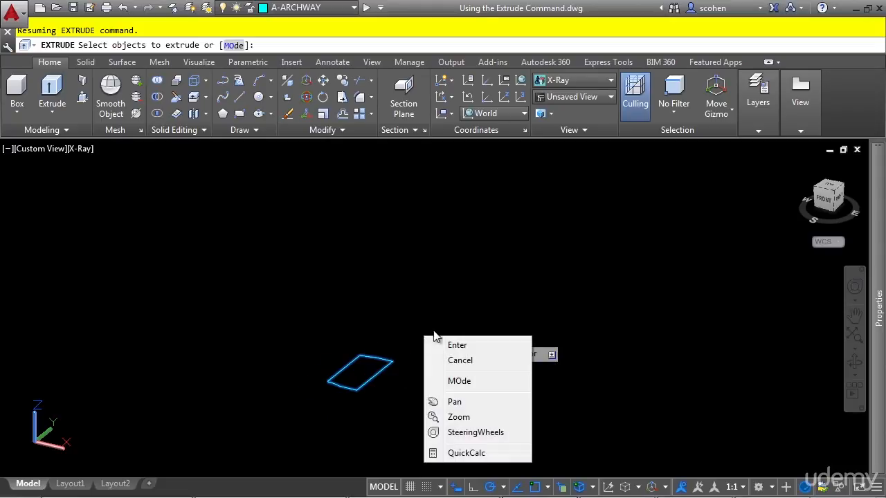
click(470, 344)
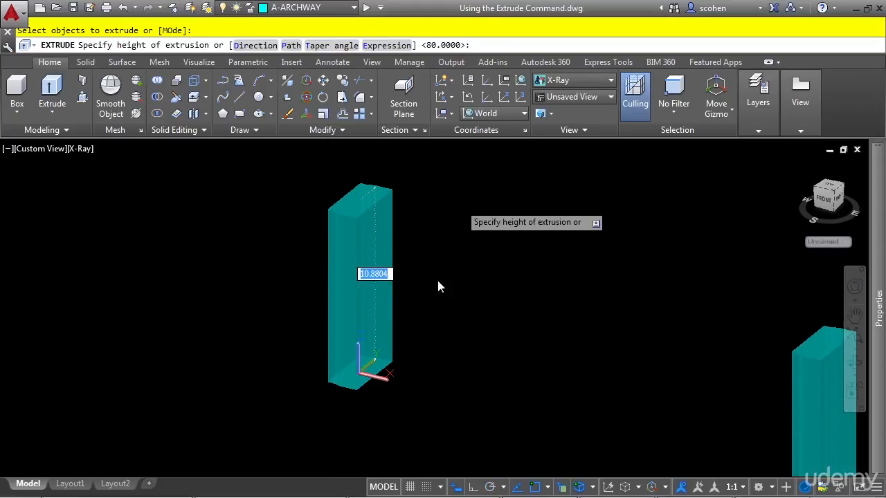
scroll(447, 259, down, 4)
middle_drag(452, 241, 424, 218)
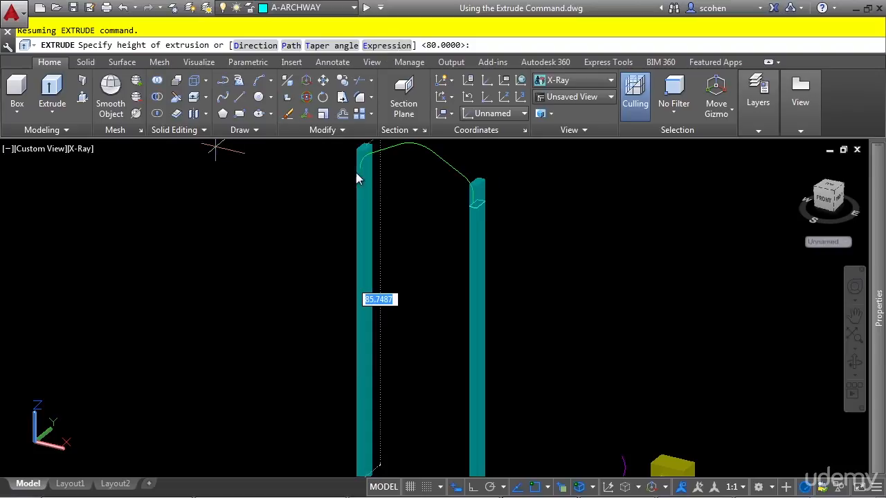
scroll(362, 196, up, 8)
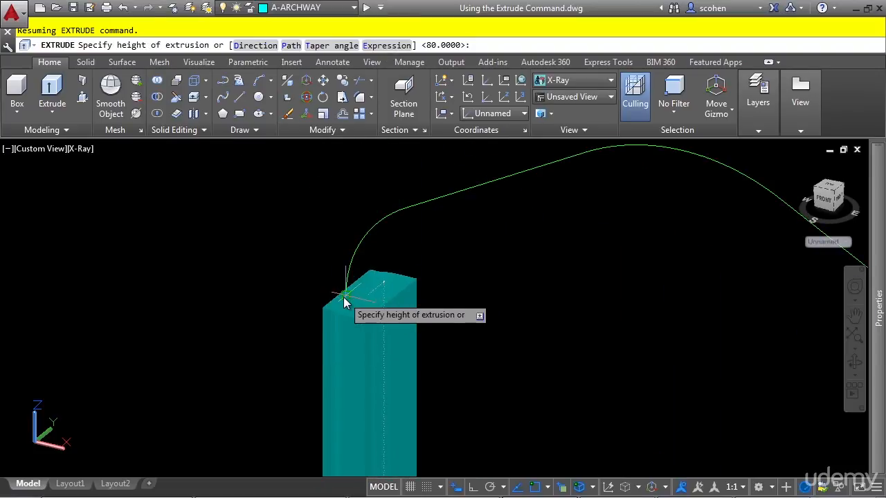
click(343, 297)
scroll(501, 380, down, 8)
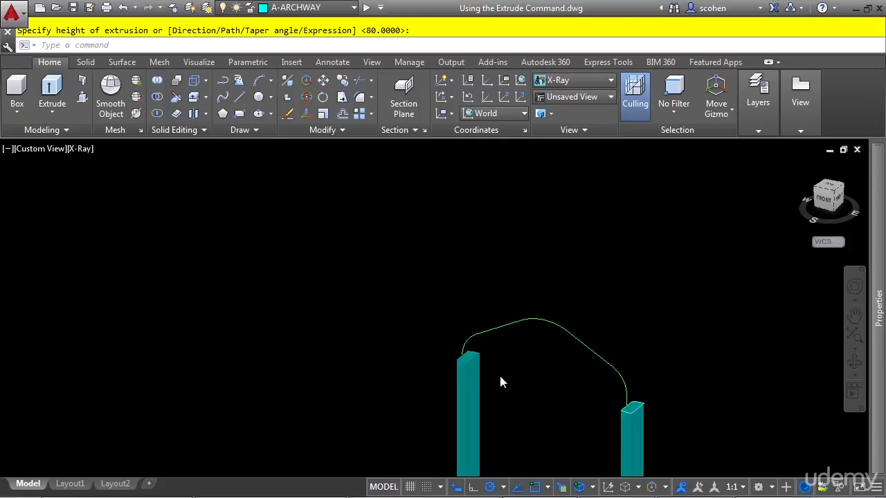
- Examine the two extruded posts beneath the green arch path and the yellow circle with its purple arc
shift+middle_drag(486, 386, 509, 306)
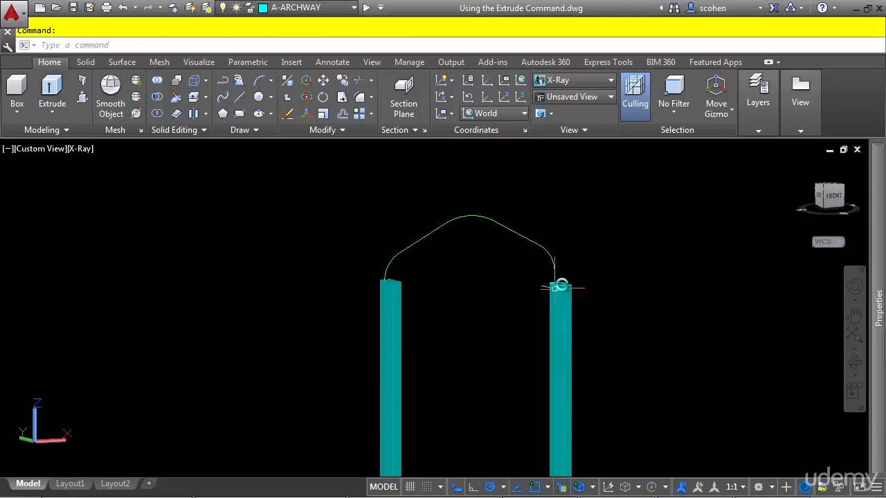
scroll(569, 281, up, 5)
middle_click(597, 328)
middle_click(597, 328)
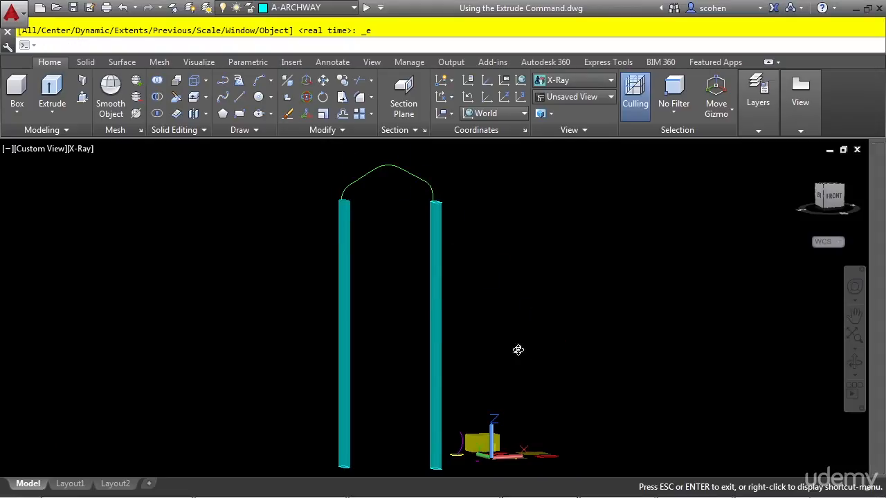
shift+middle_drag(526, 339, 433, 306)
scroll(459, 376, up, 5)
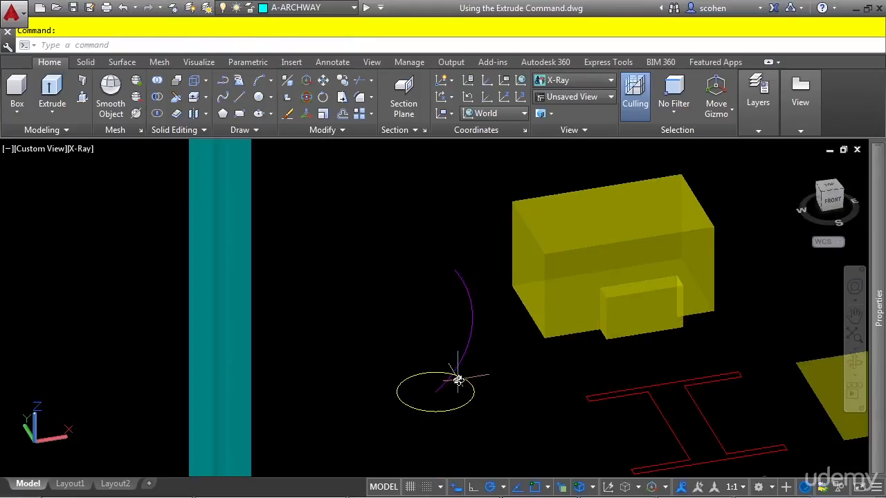
scroll(458, 380, up, 4)
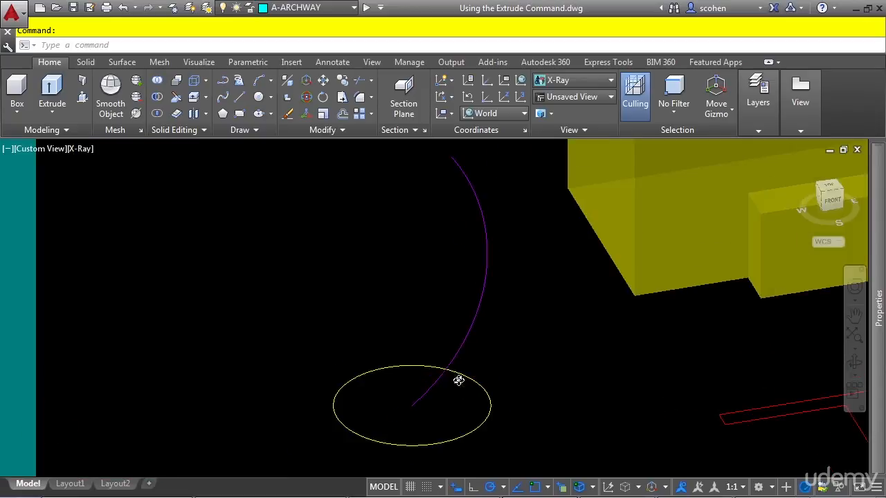
mouse_move(455, 386)
shift+middle_down()
mouse_move(480, 380)
mouse_move(453, 383)
shift+middle_up()
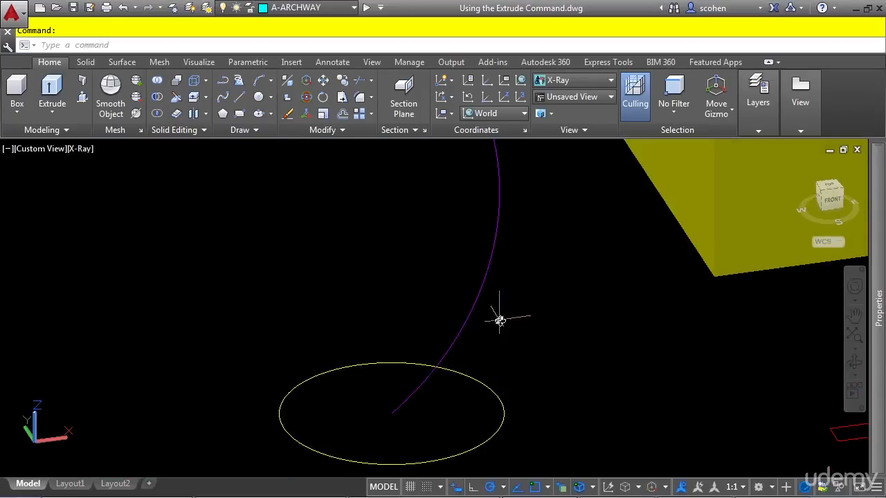
middle_drag(499, 321, 491, 368)
scroll(494, 362, down, 2)
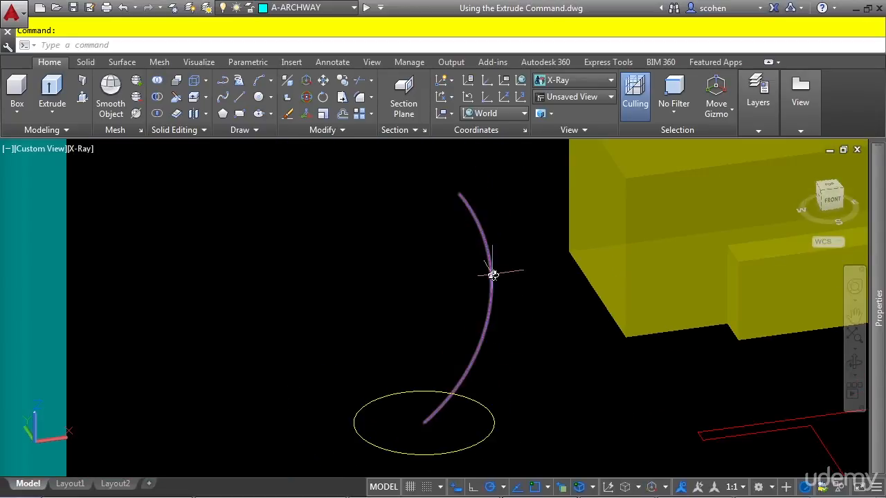
- Make G-OBJ1 the current layer and extrude the yellow circle along the purple arc as its path
click(311, 8)
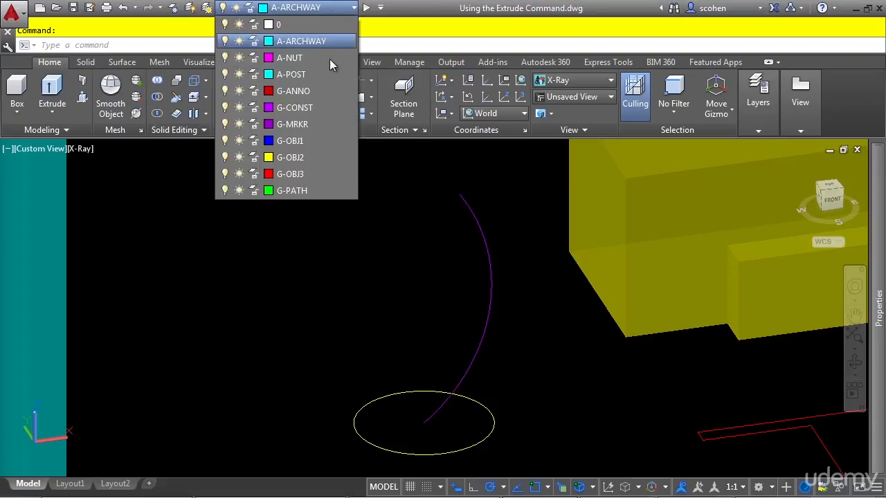
click(306, 143)
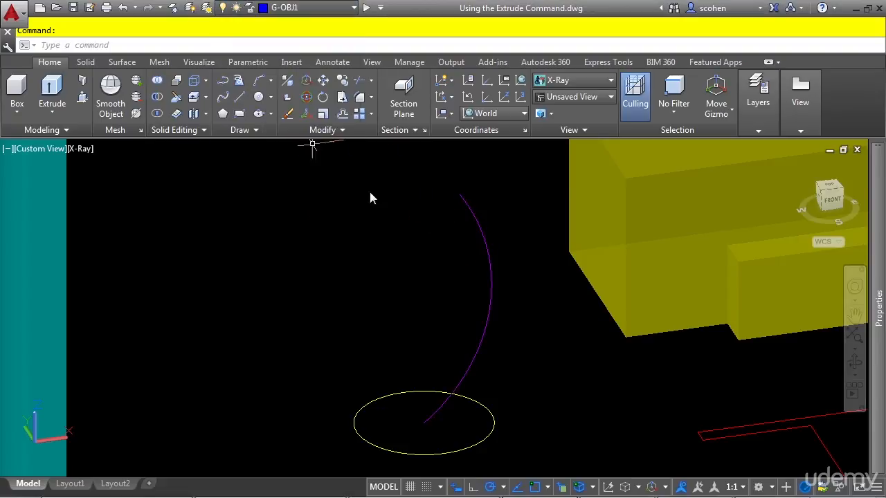
click(52, 90)
click(382, 397)
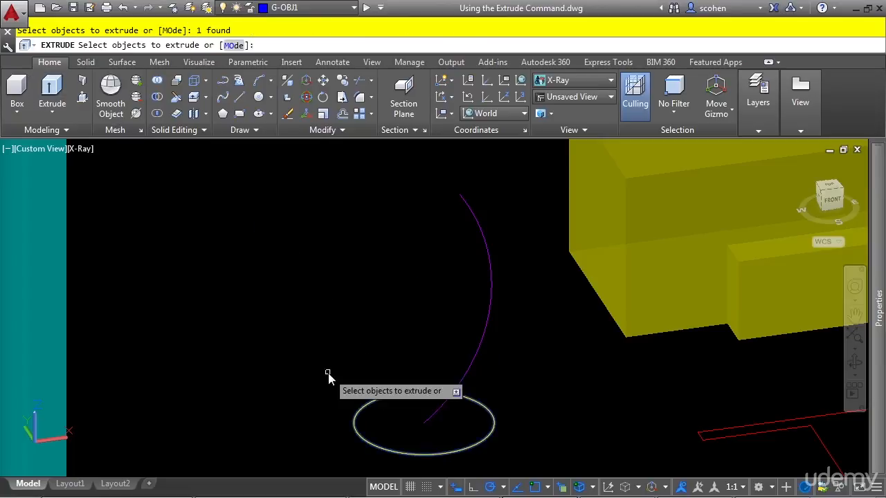
key(Return)
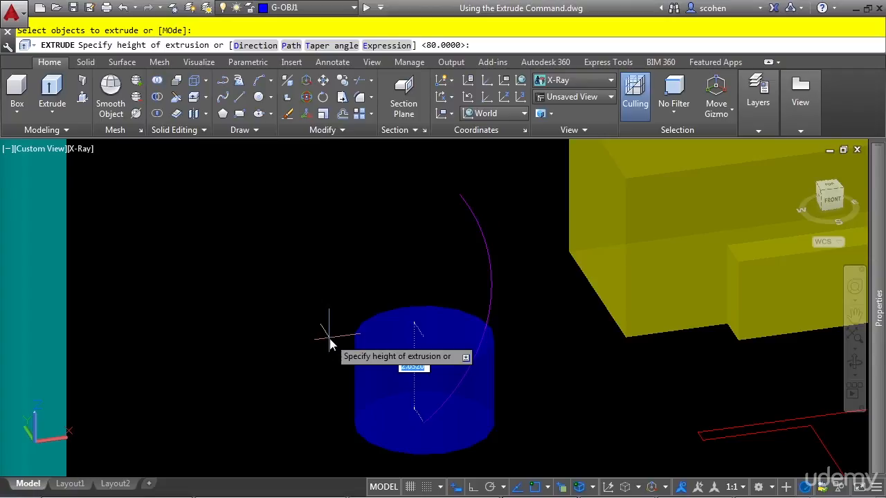
click(291, 53)
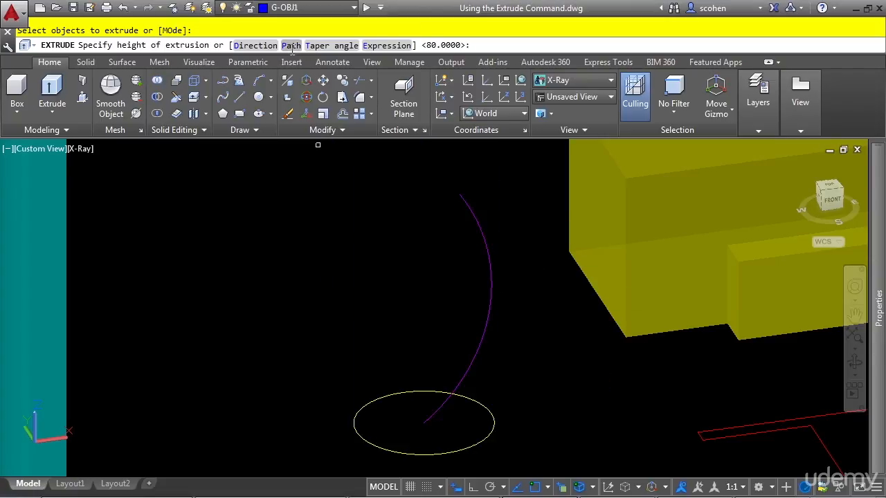
click(490, 261)
scroll(396, 363, down, 2)
shift+middle_drag(396, 363, 368, 369)
- Extrude the flat yellow four-sided shape beside the red I-shaped profile with a taper angle of 20 and a height of 3.5
scroll(577, 428, down, 2)
middle_drag(580, 429, 433, 389)
middle_drag(518, 406, 381, 364)
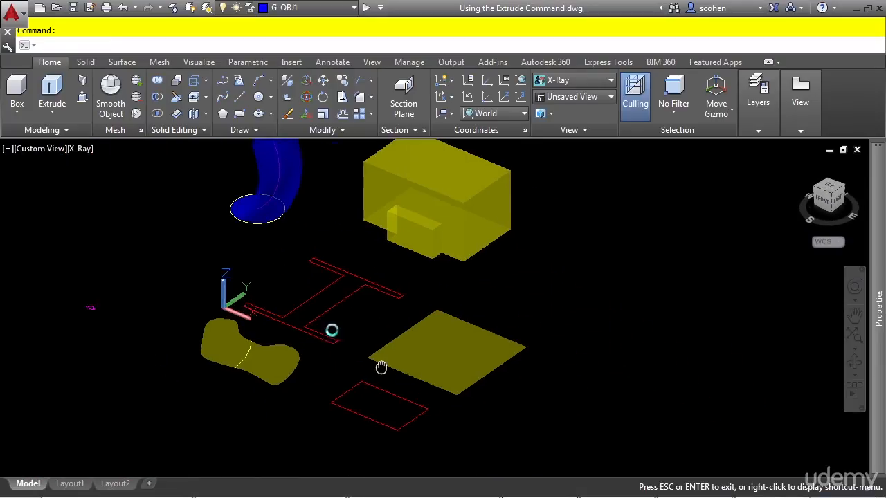
scroll(395, 309, up, 4)
mouse_move(431, 262)
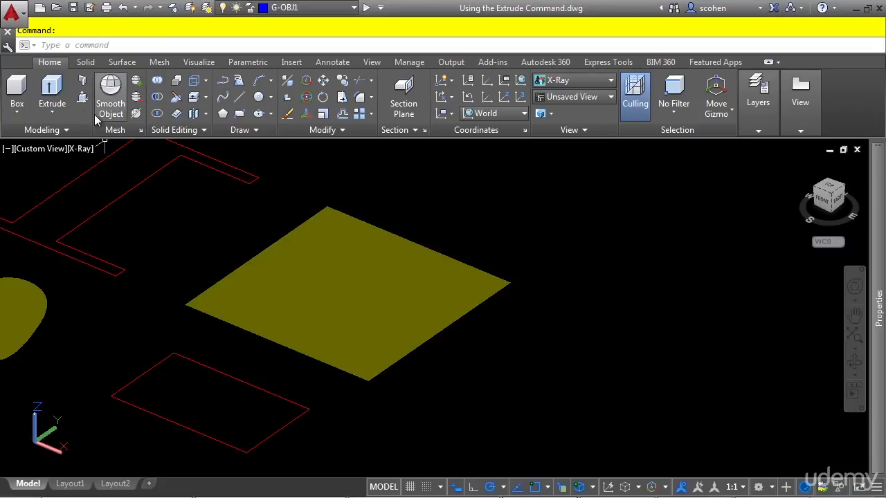
click(52, 86)
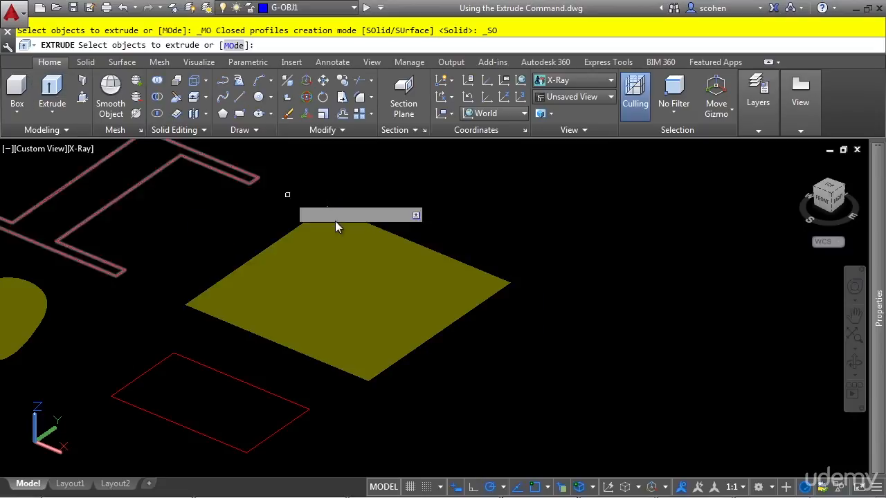
click(368, 251)
key(Return)
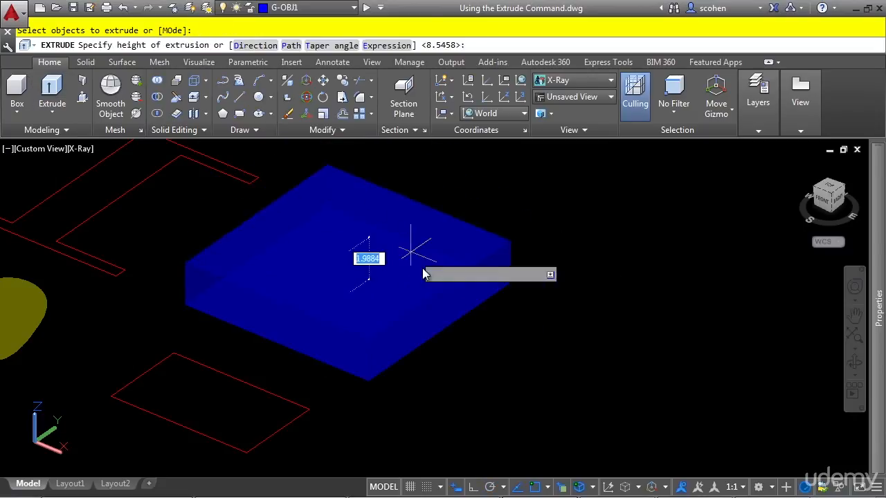
middle_drag(467, 227, 405, 318)
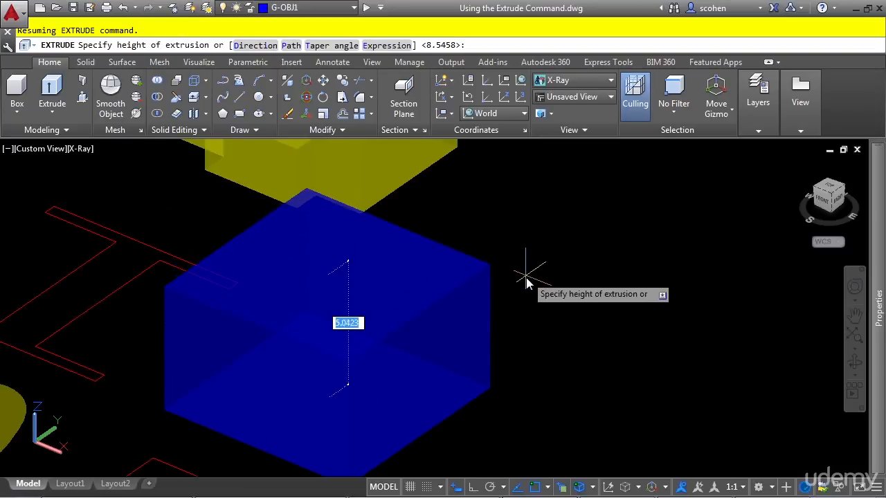
scroll(518, 291, down, 2)
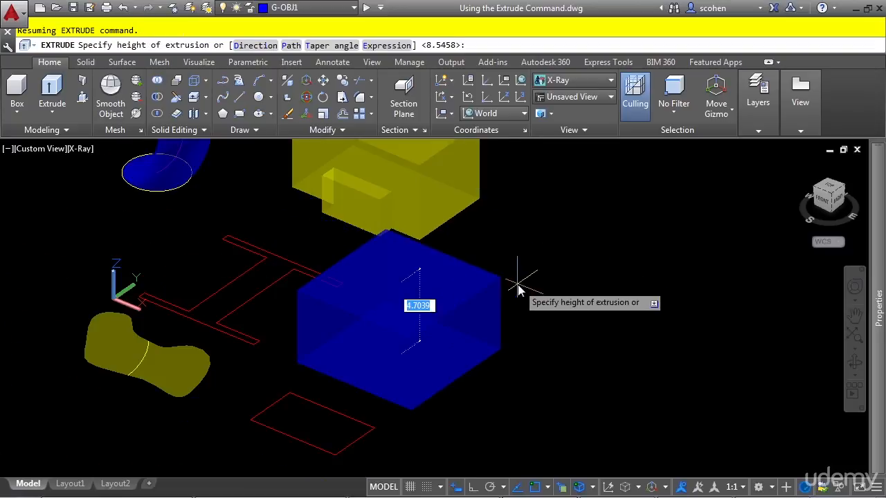
click(324, 46)
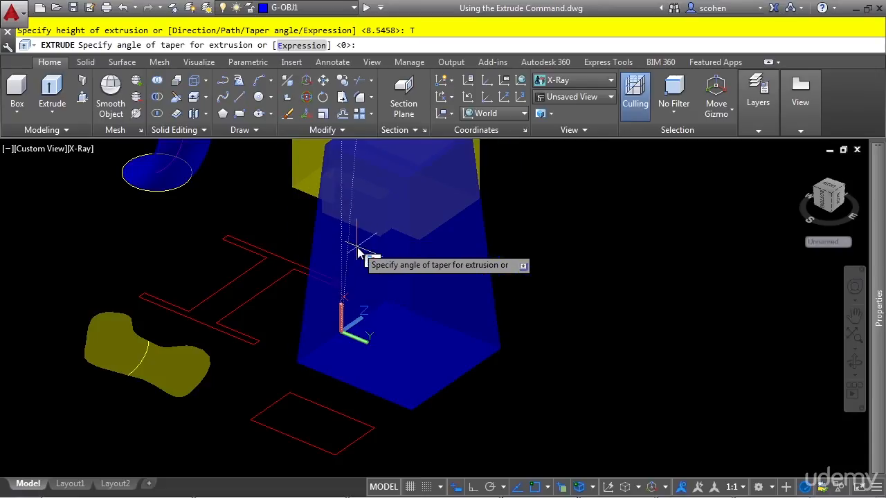
text(20)
key(Return)
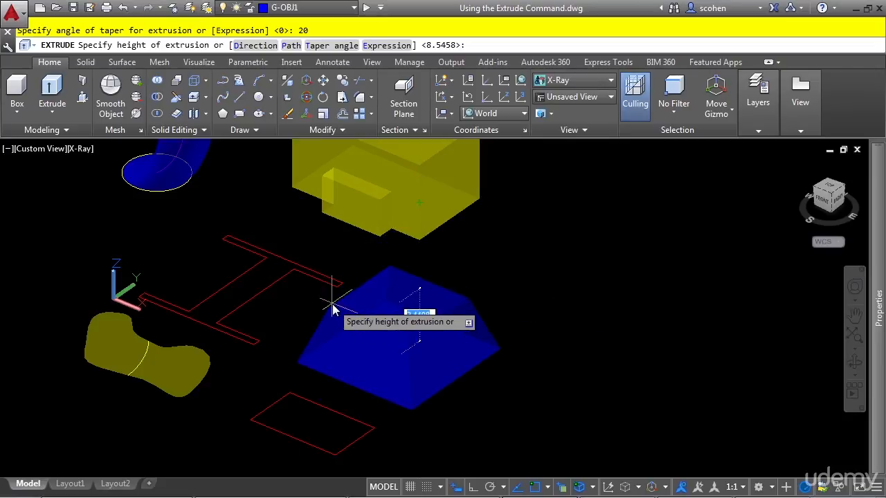
text(3.5)
key(Return)
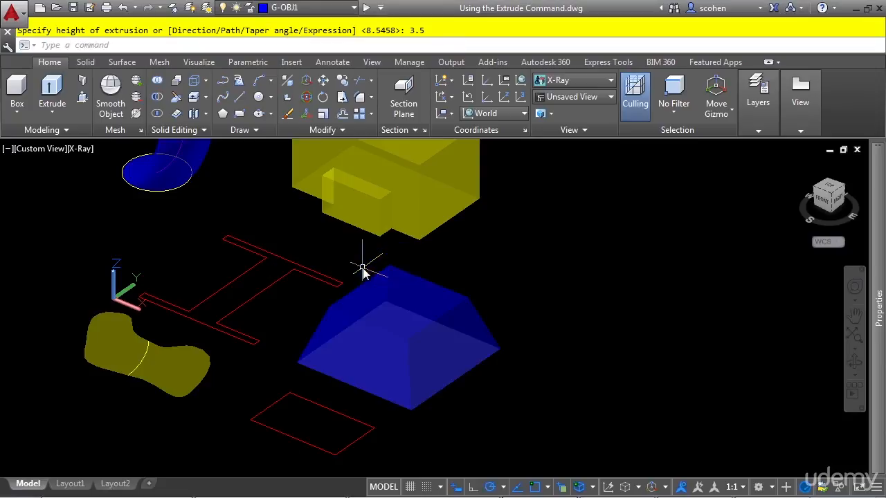
- Extrude the curvy yellow closed shape near the origin into a solid with a height of 5
mouse_move(404, 419)
shift+middle_down()
mouse_move(450, 404)
mouse_move(401, 407)
shift+middle_up()
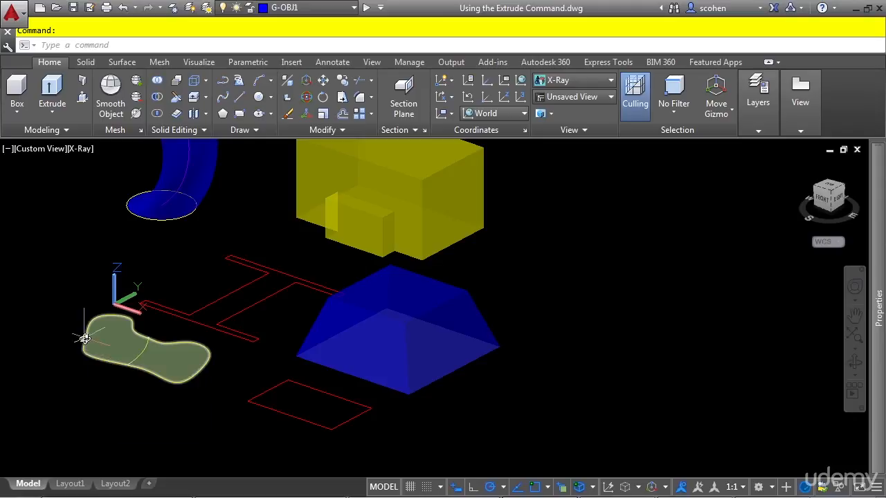
click(53, 96)
click(109, 316)
key(Return)
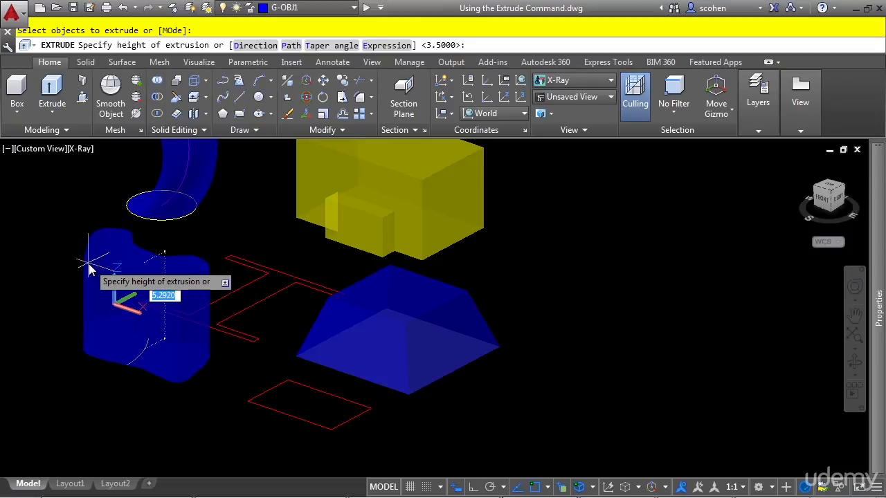
text(5)
key(Return)
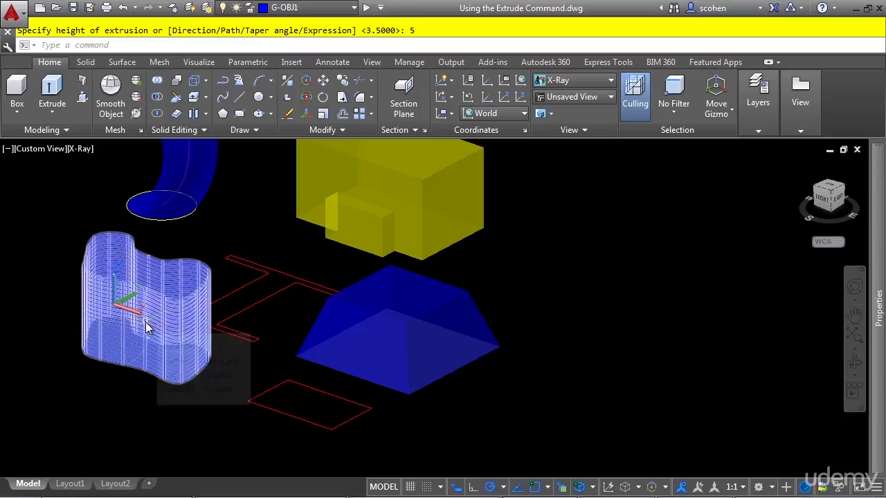
- Extrude the small red rectangle in front of the tapered solid with a height of 2, using the Surface creation mode
middle_drag(302, 375, 297, 348)
key(Return)
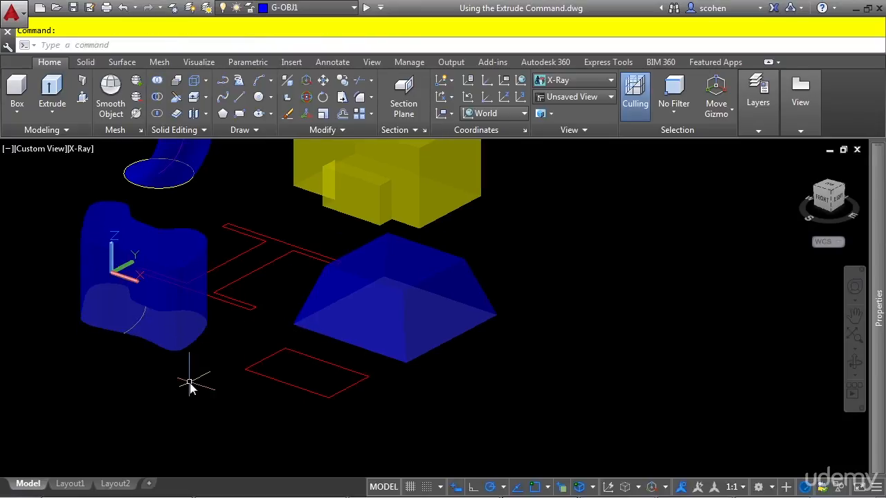
middle_drag(180, 360, 135, 290)
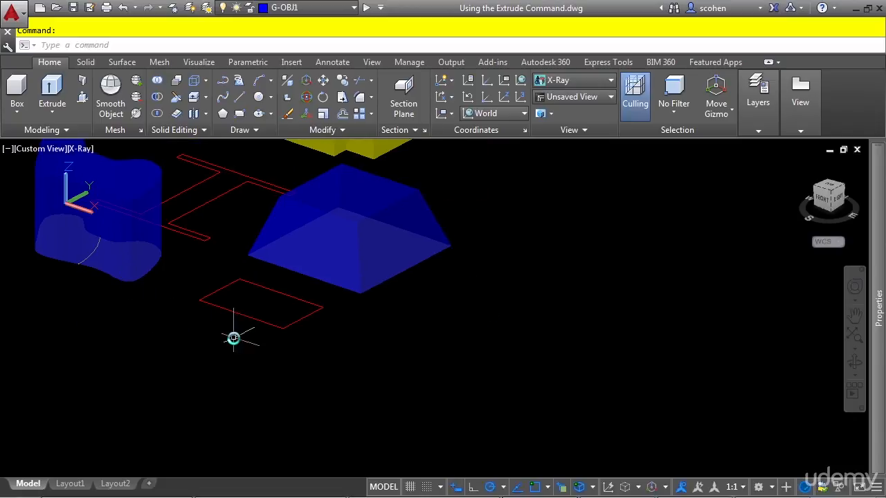
click(51, 90)
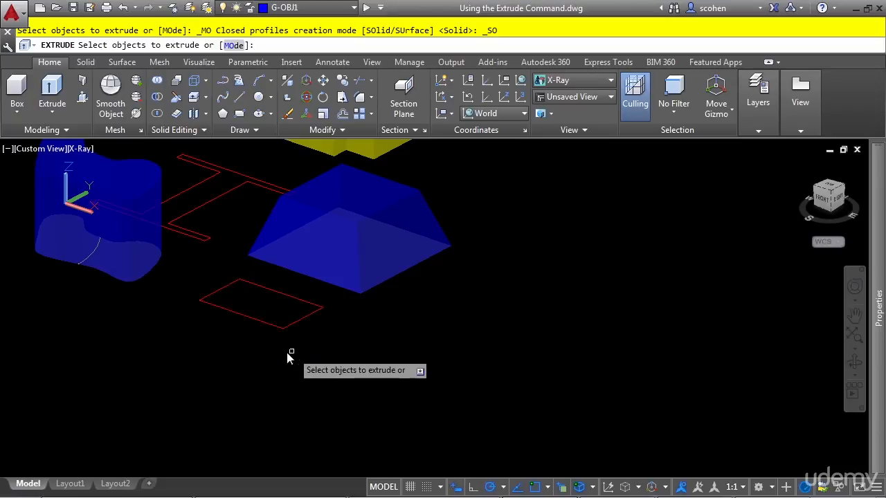
click(233, 45)
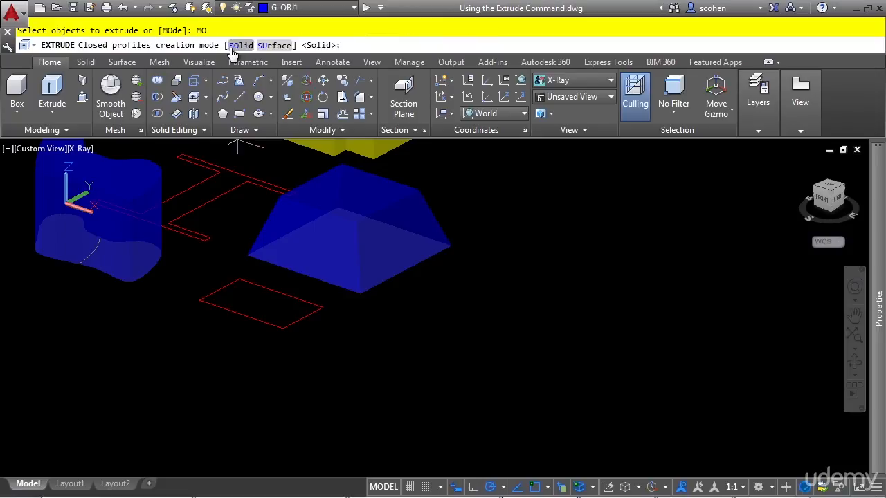
key(Return)
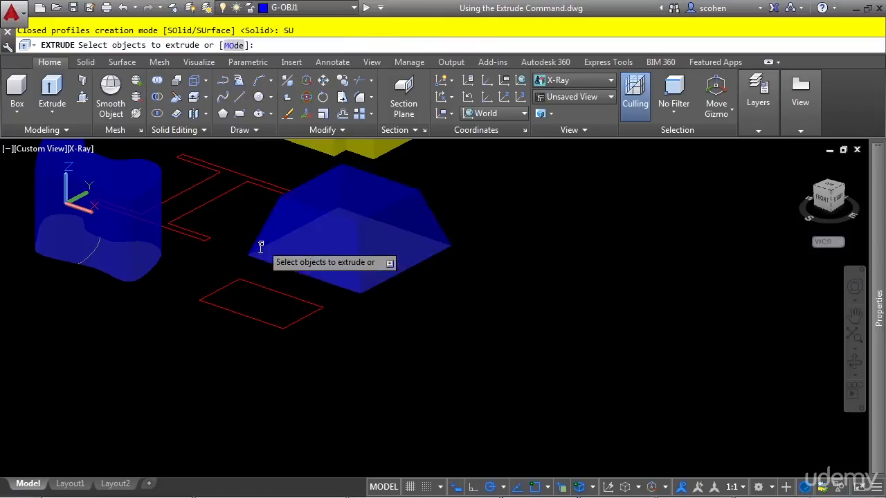
click(262, 322)
key(Return)
shift+middle_drag(281, 241, 224, 247)
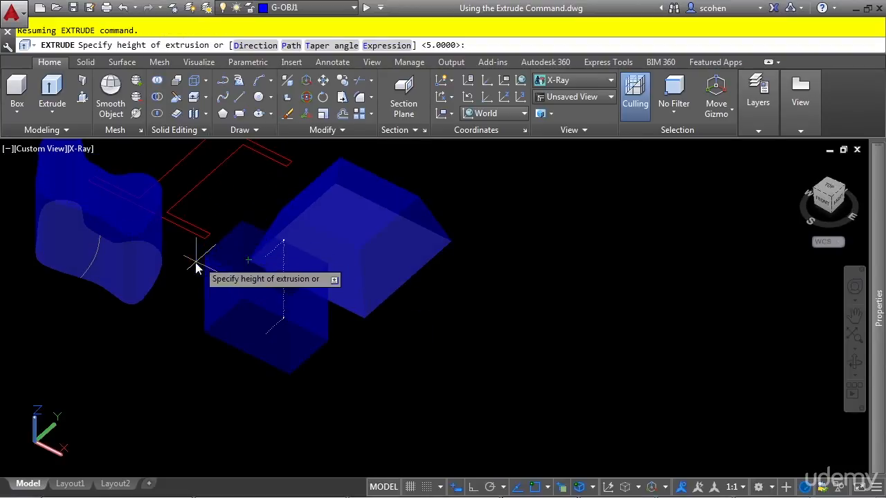
text(2)
key(Return)
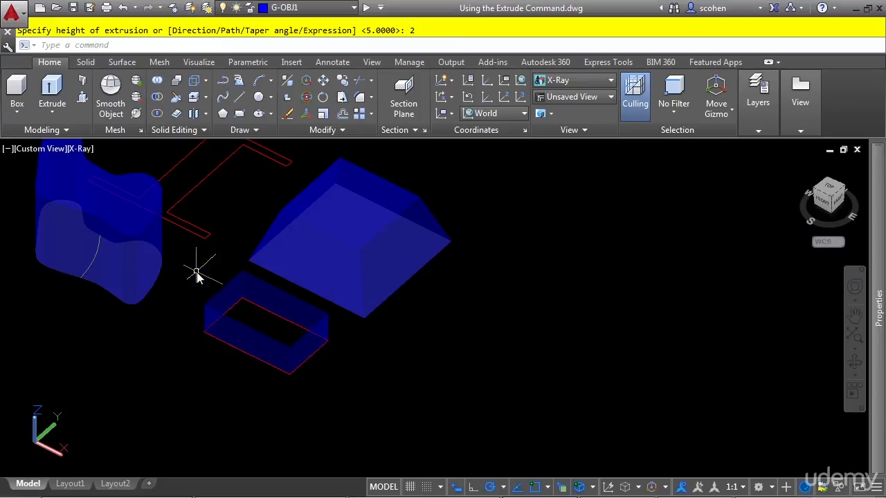
scroll(342, 408, up, 2)
scroll(342, 409, up, 2)
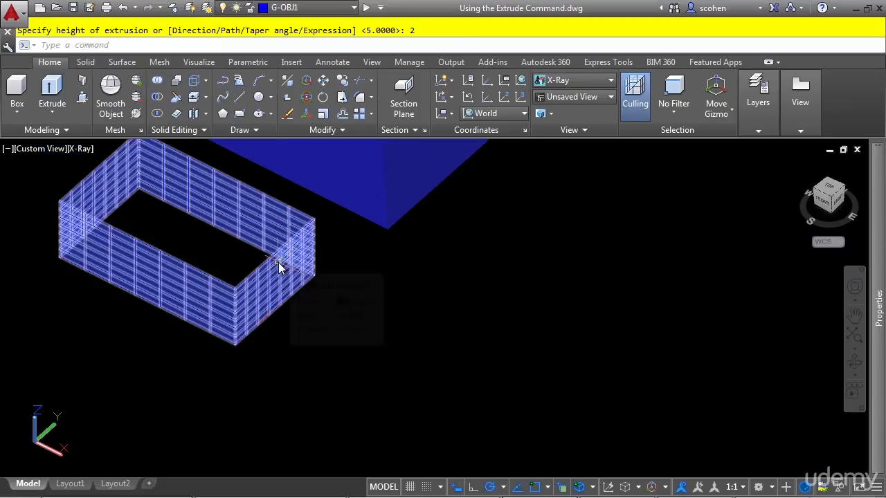
middle_click(277, 263)
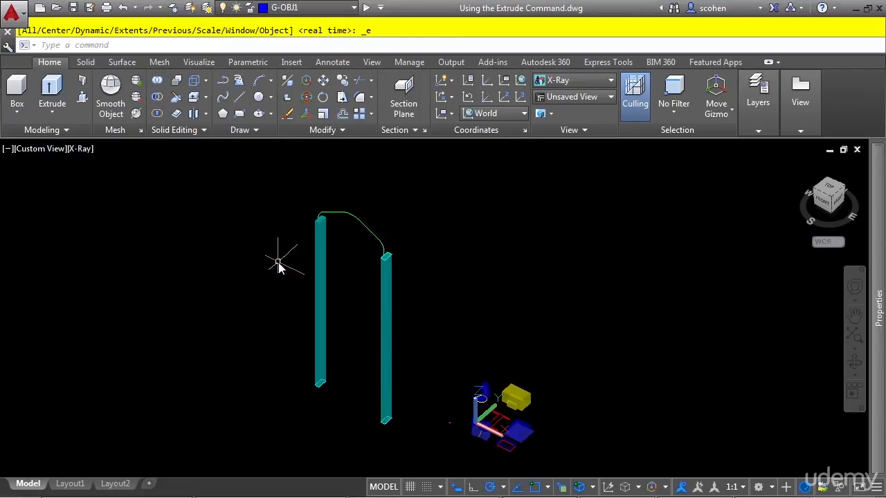